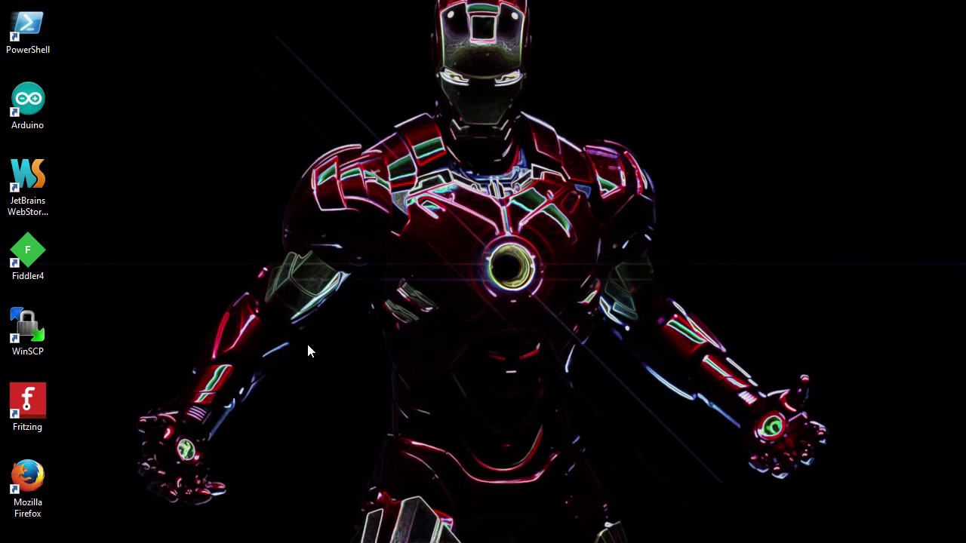
Launch Firefox and load the fritzing.org home page.
double_click(33, 489)
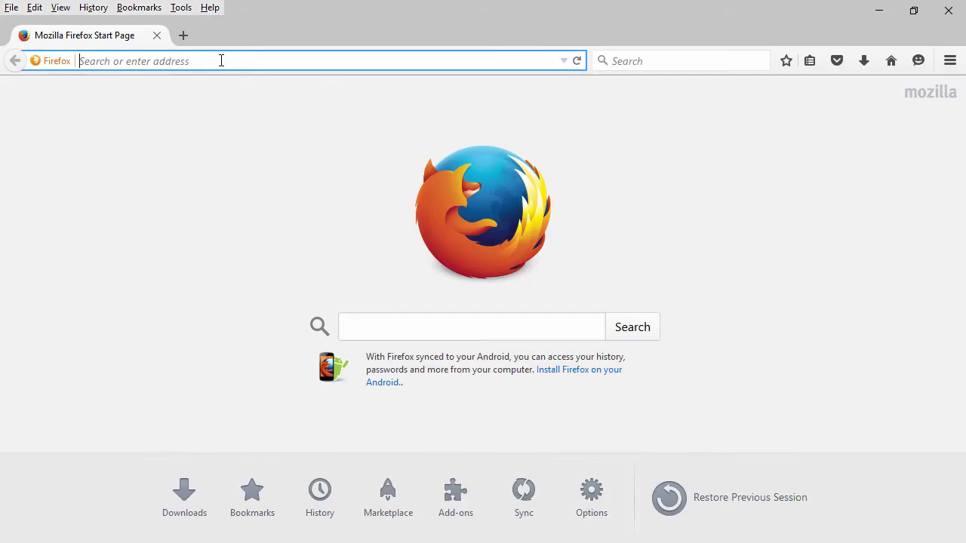
text(fri)
key(Return)
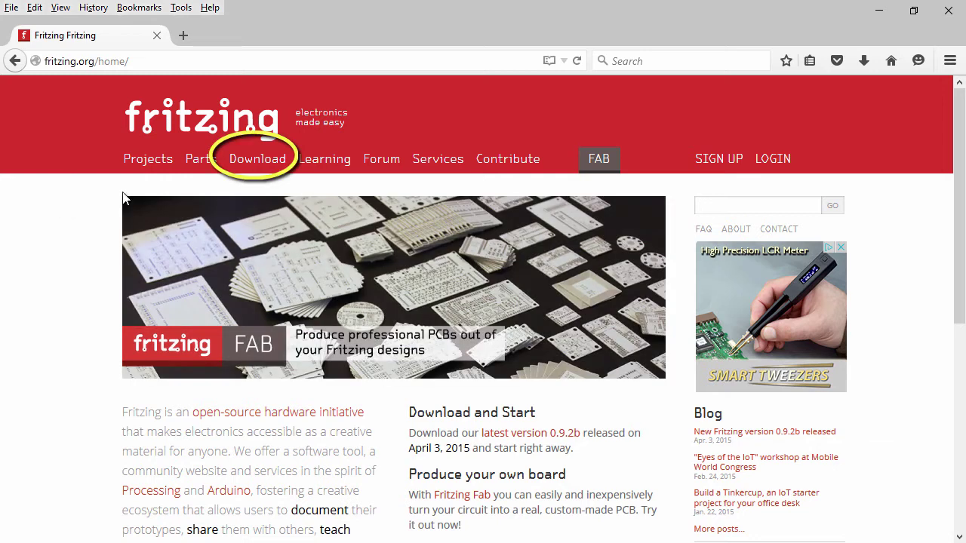
Go to the Fritzing download page and bring the Installing Fritzing section into view.
click(254, 170)
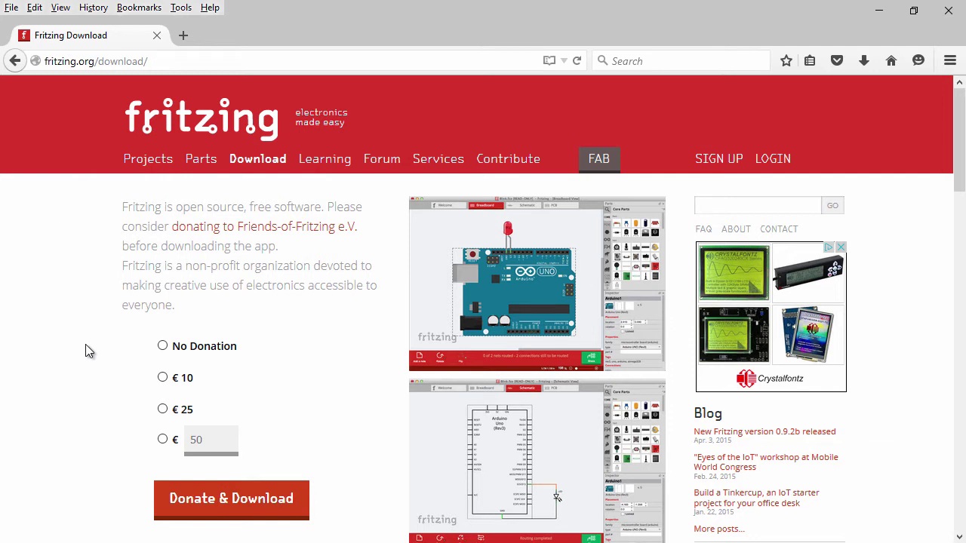
scroll(85, 347, down, 4)
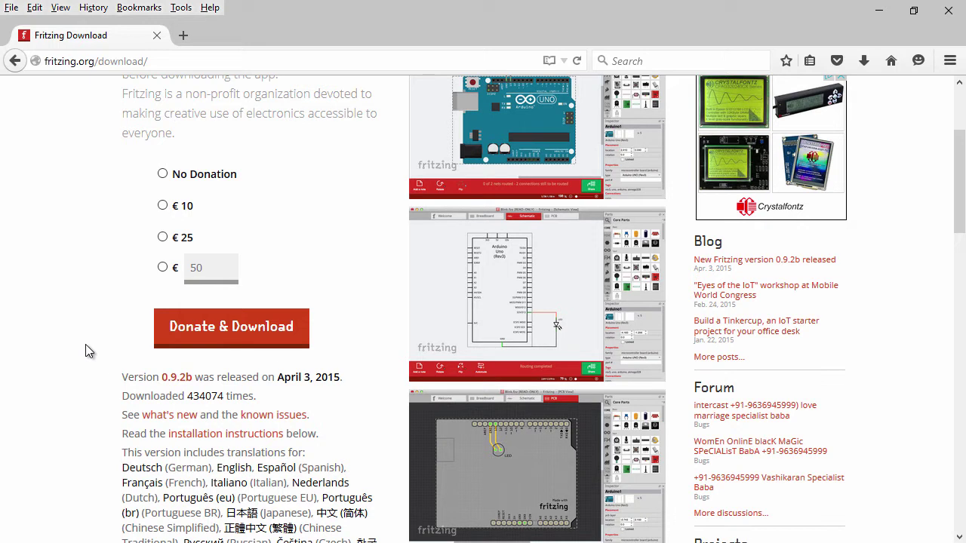
scroll(86, 344, down, 6)
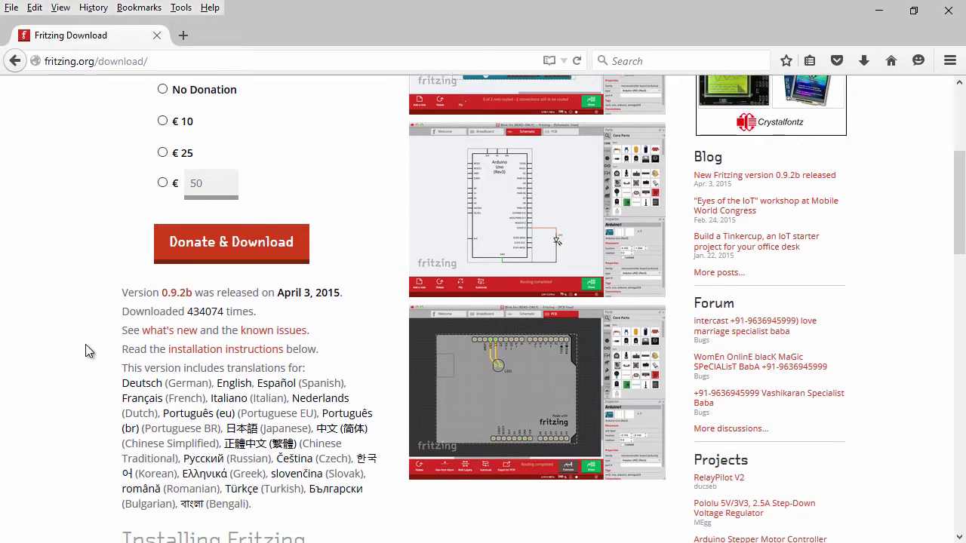
scroll(85, 344, down, 6)
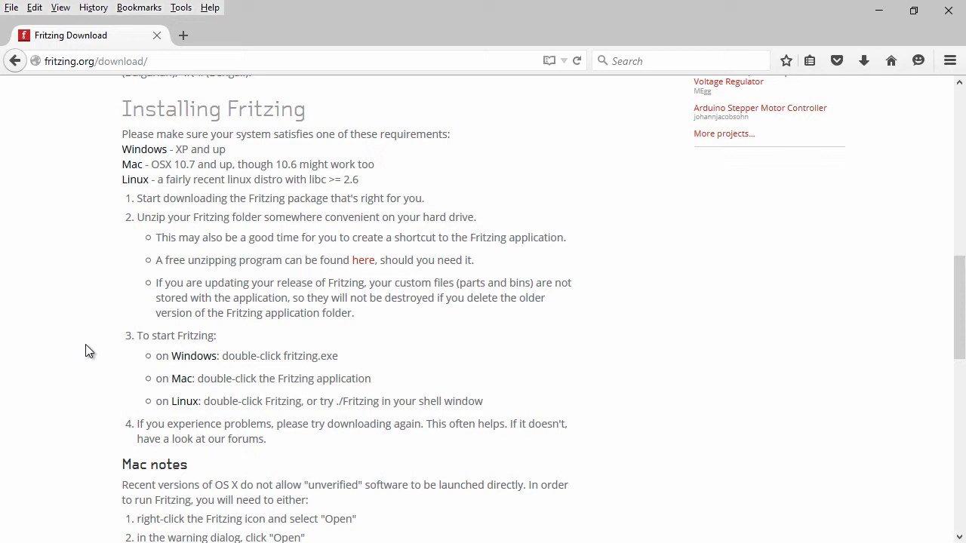
In a new File Explorer window, go to D:\Raspberry Pi.
key(super+e)
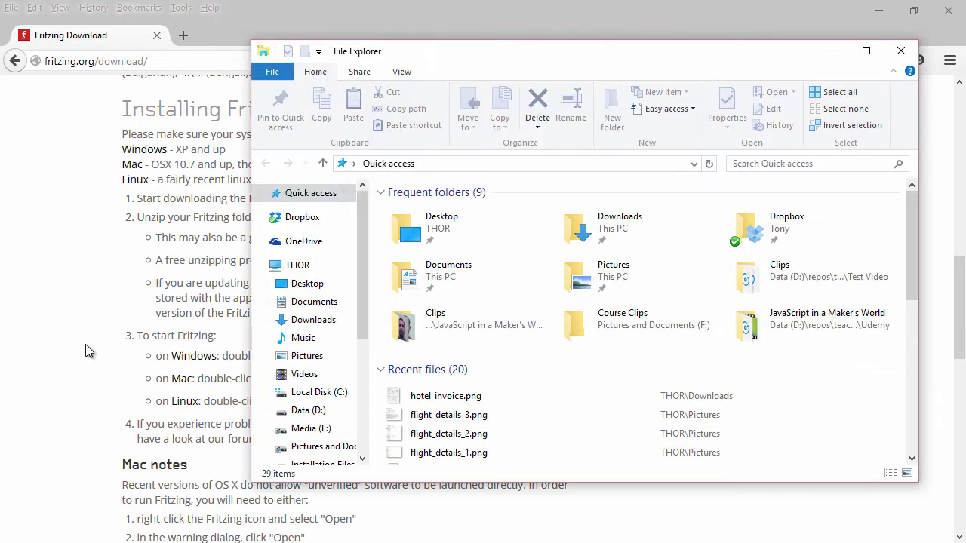
click(451, 164)
text(D:\Raspberry Pi)
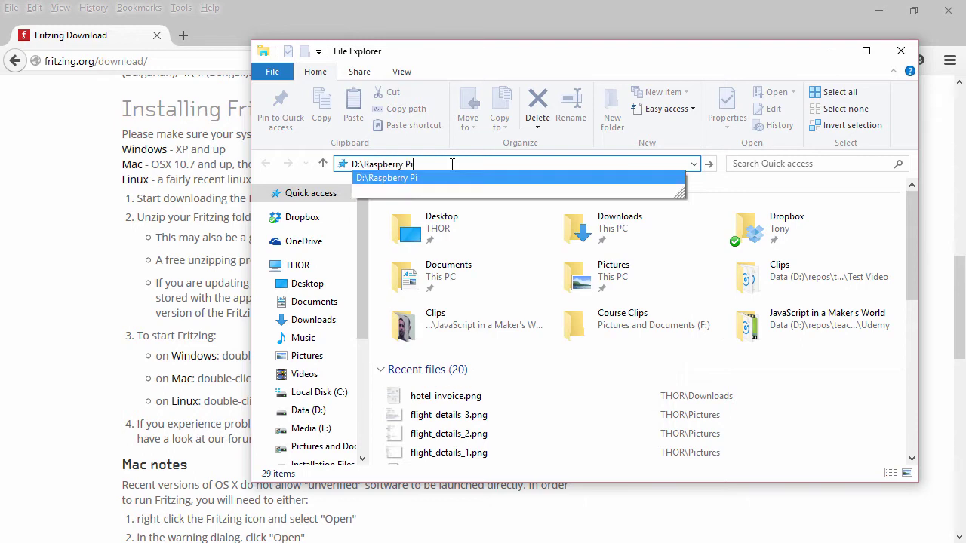
key(Return)
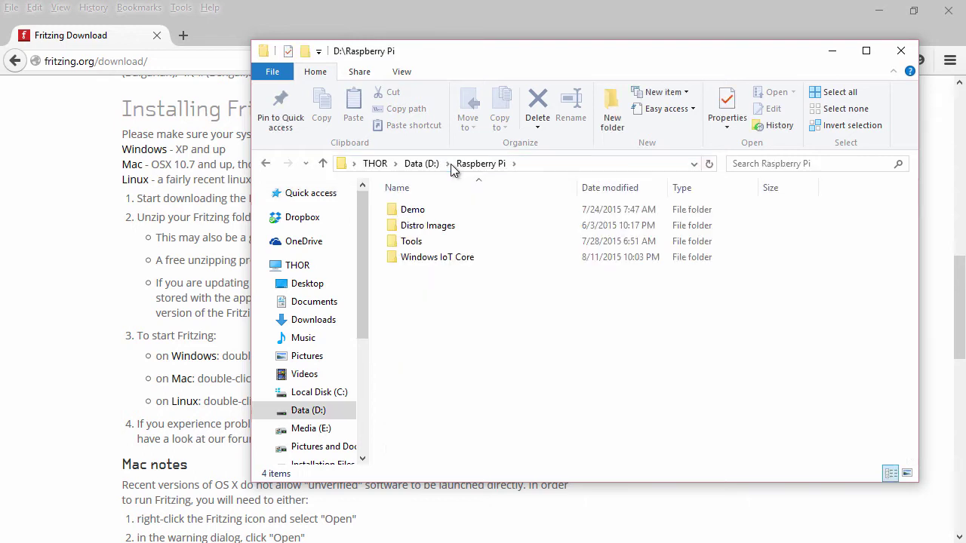
Open Tools and both fritzing.0.9.2b.64.pc folders, then launch Fritzing.exe.
double_click(425, 241)
double_click(475, 224)
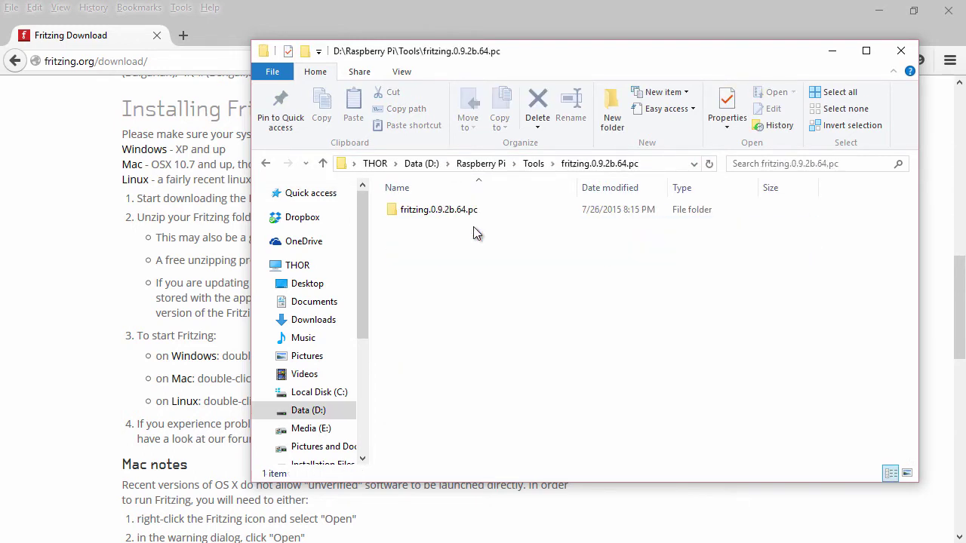
double_click(461, 209)
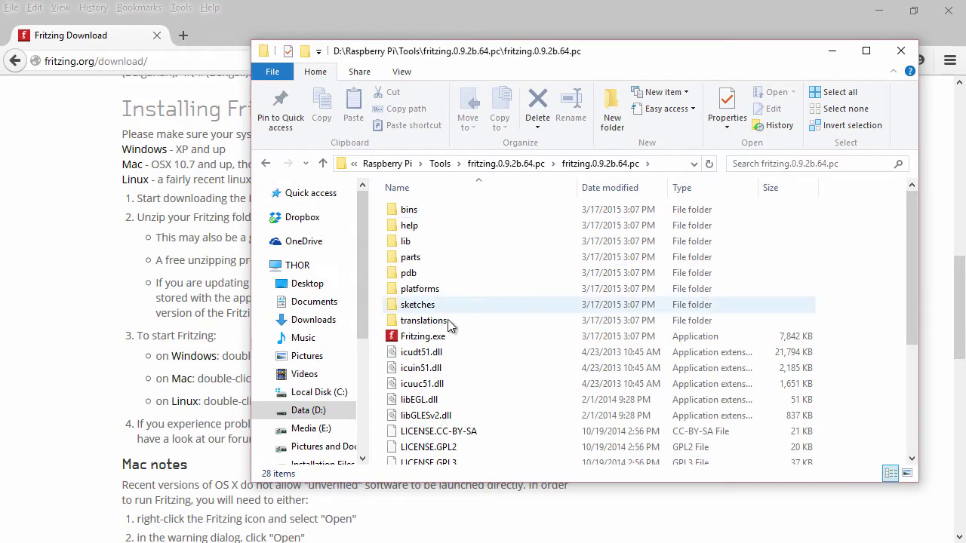
click(465, 336)
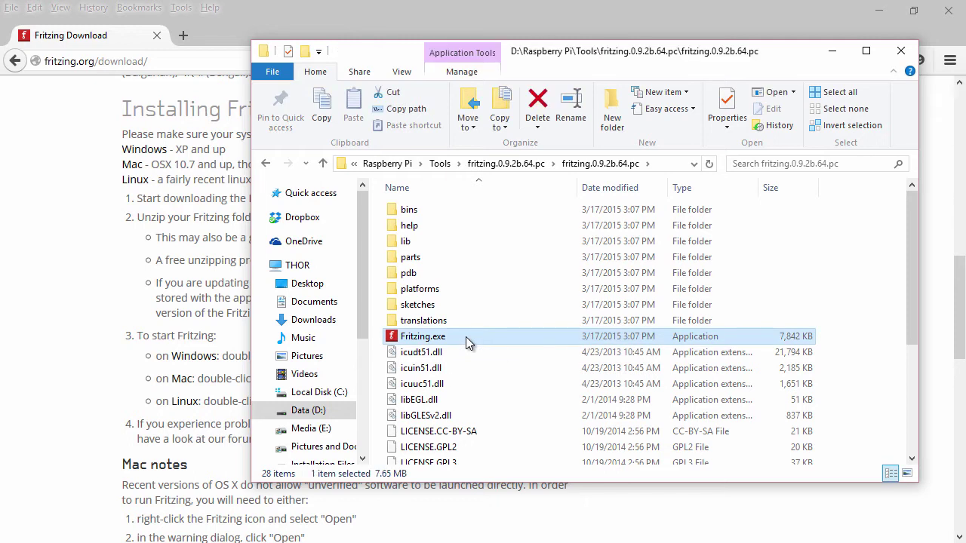
double_click(465, 336)
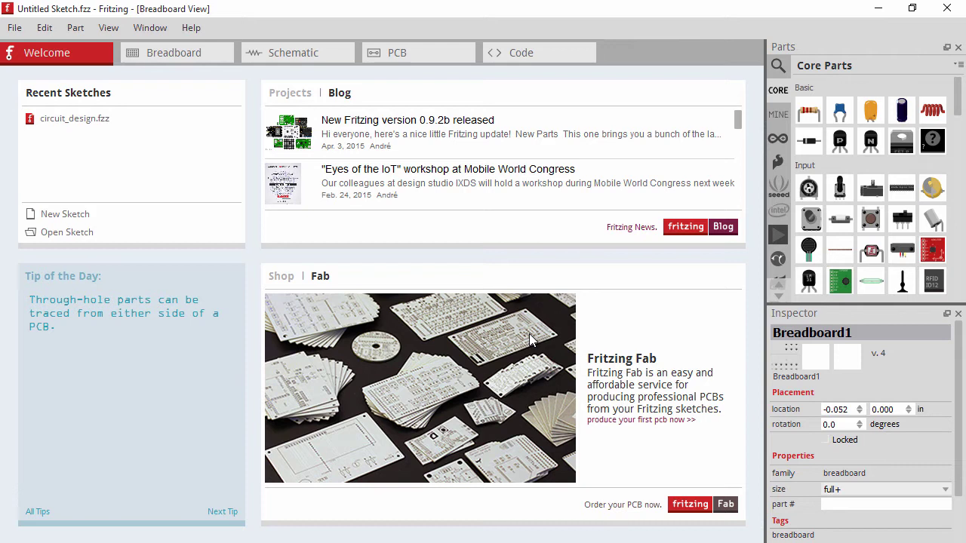
In Breadboard view, place the red LED on the breadboard's top rows.
click(181, 55)
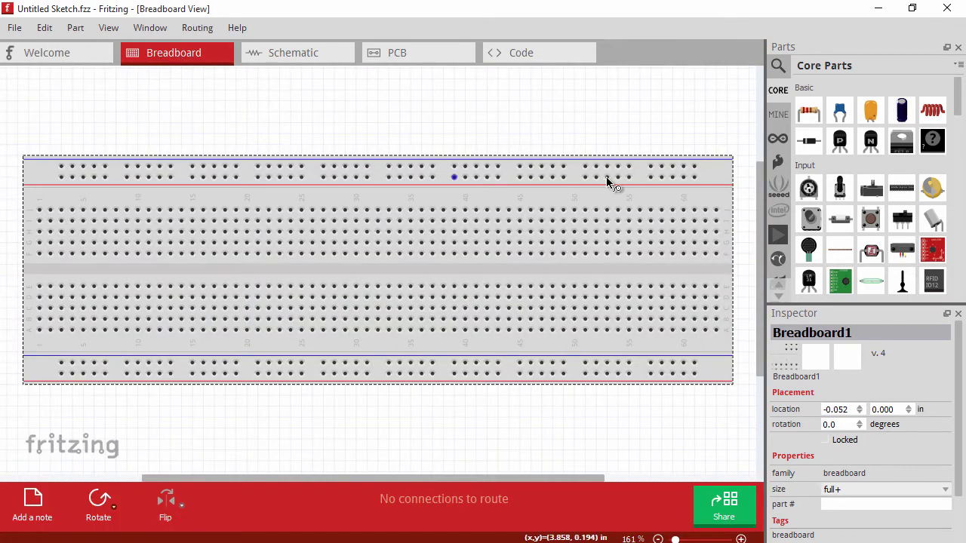
drag(959, 101, 956, 123)
drag(808, 212, 654, 235)
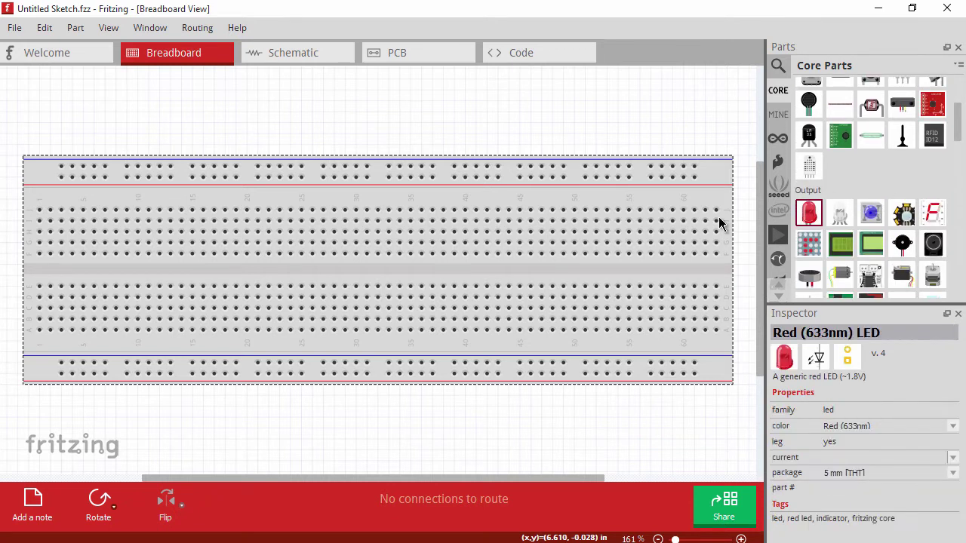
drag(540, 244, 394, 183)
Scroll the Core Parts bin down to the Microcontroller section.
scroll(541, 129, down, 5)
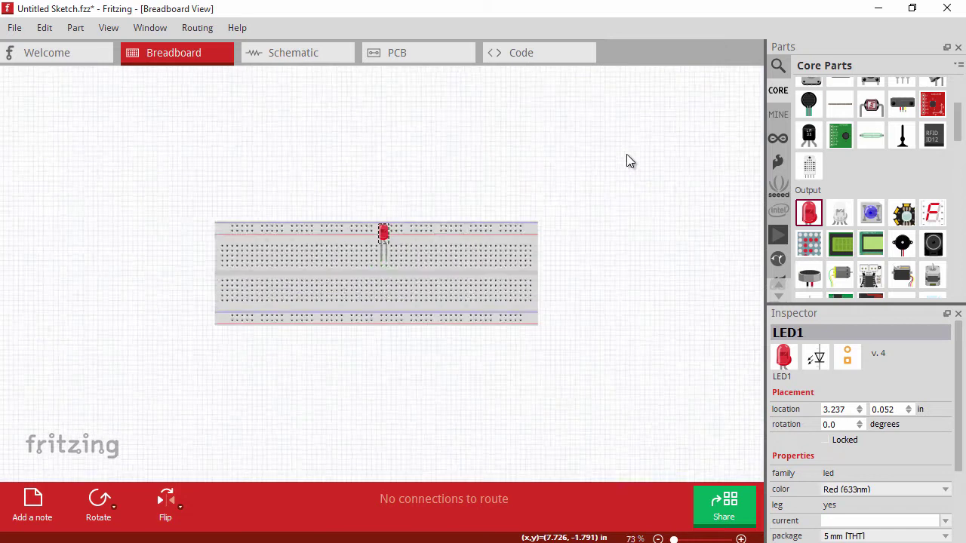
scroll(632, 174, up, 1)
scroll(907, 151, down, 1)
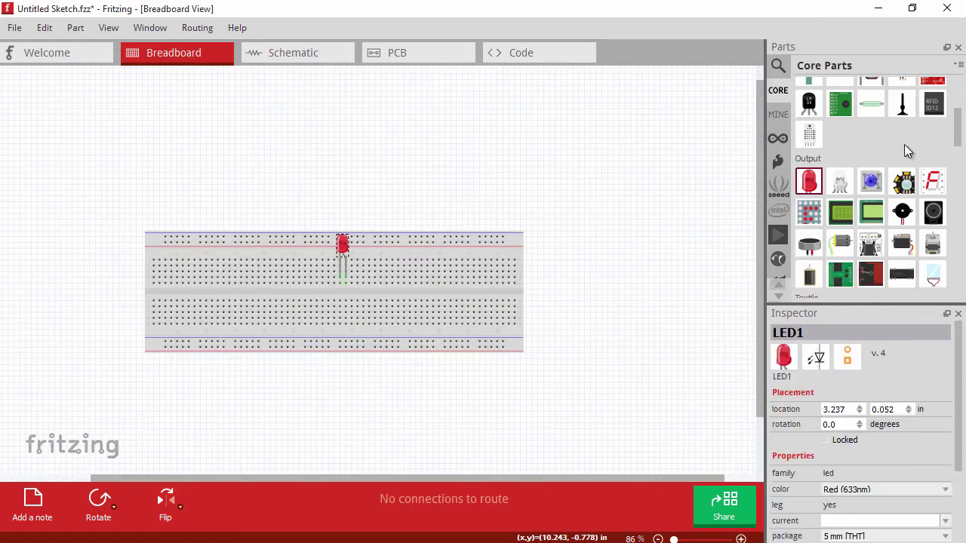
scroll(908, 151, down, 8)
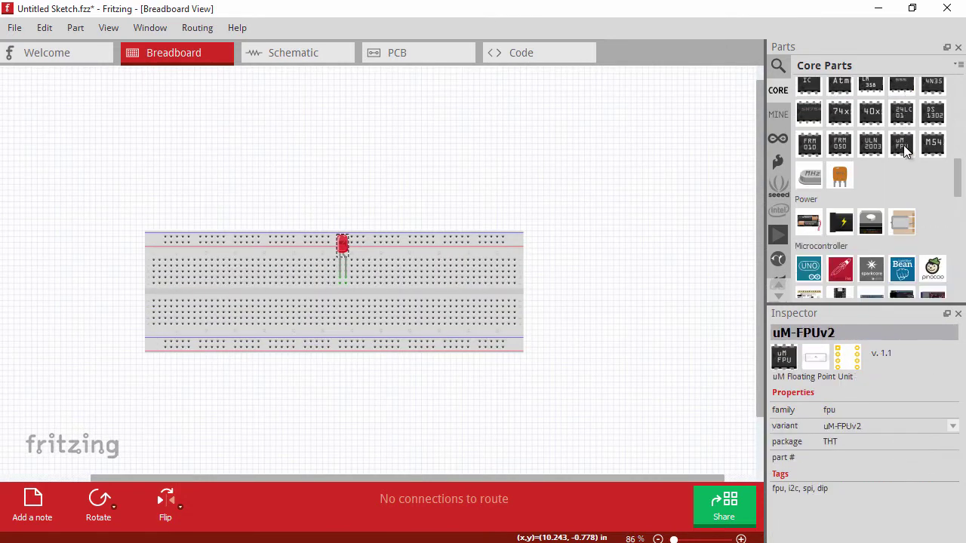
scroll(908, 151, down, 3)
Drag the Arduino Uno under the breadboard to 2.350, 2.300 in, centred below the LED.
drag(808, 173, 302, 373)
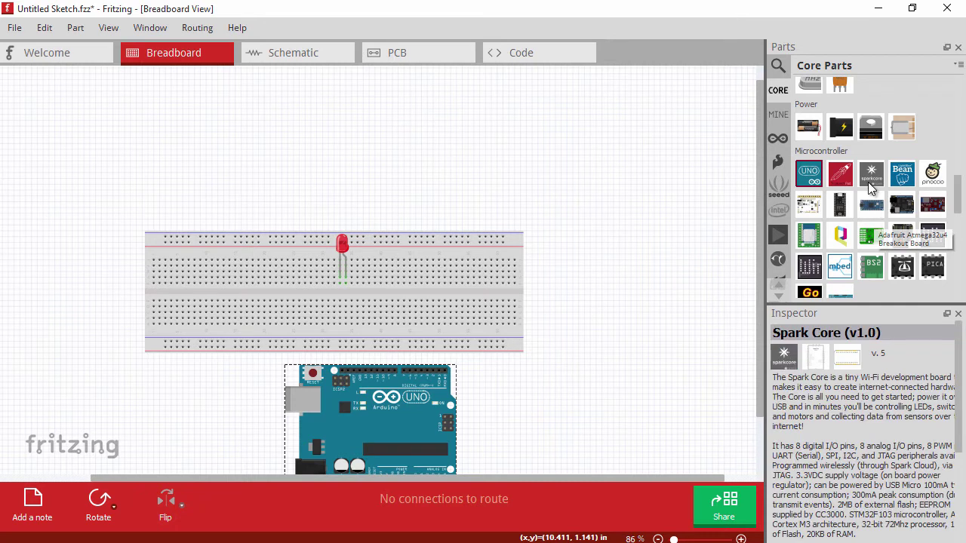
scroll(886, 183, down, 1)
ctrl+scroll(702, 236, down, 2)
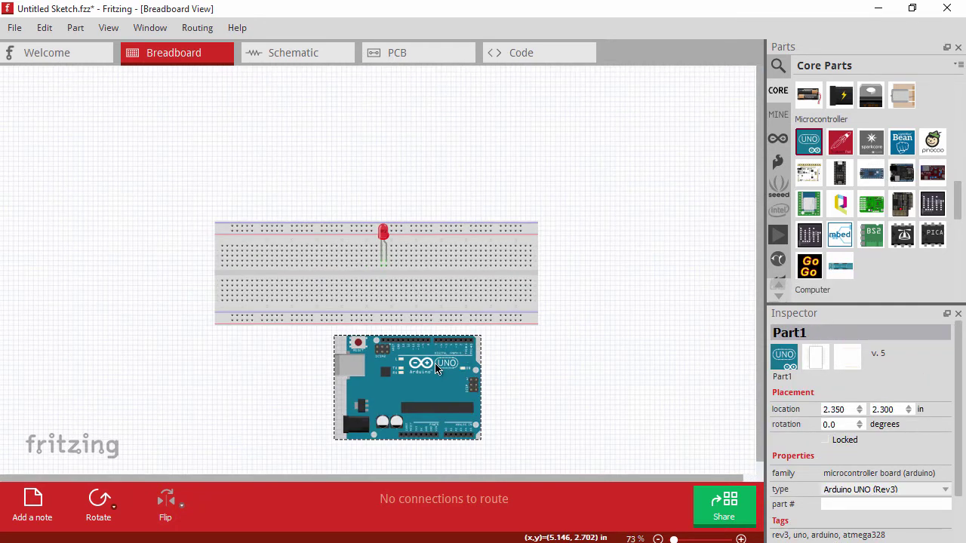
ctrl+scroll(472, 364, up, 2)
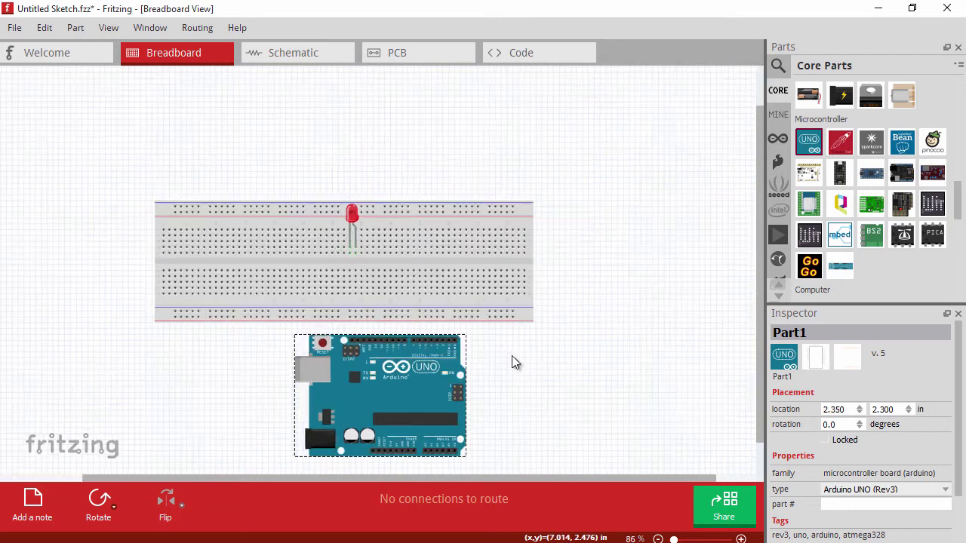
ctrl+scroll(340, 365, up, 1)
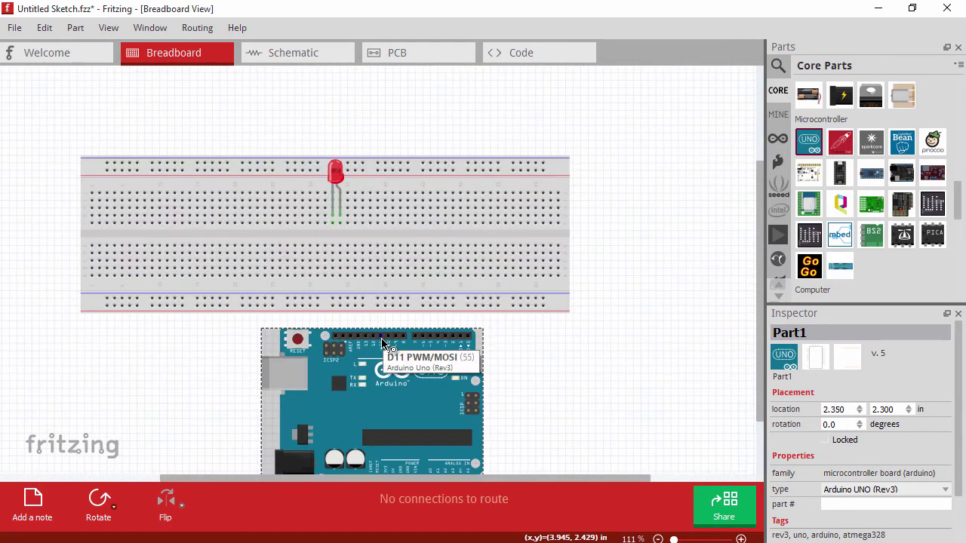
Wire Arduino D11 to breadboard pin33F and 5V to pin34F beside the LED legs.
drag(383, 341, 391, 466)
ctrl+scroll(373, 403, down, 2)
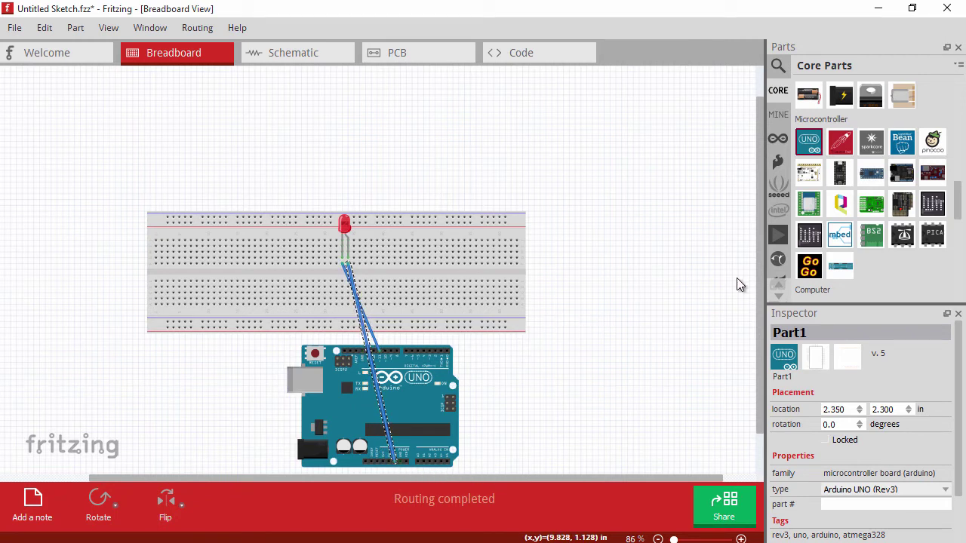
scroll(760, 294, down, 1)
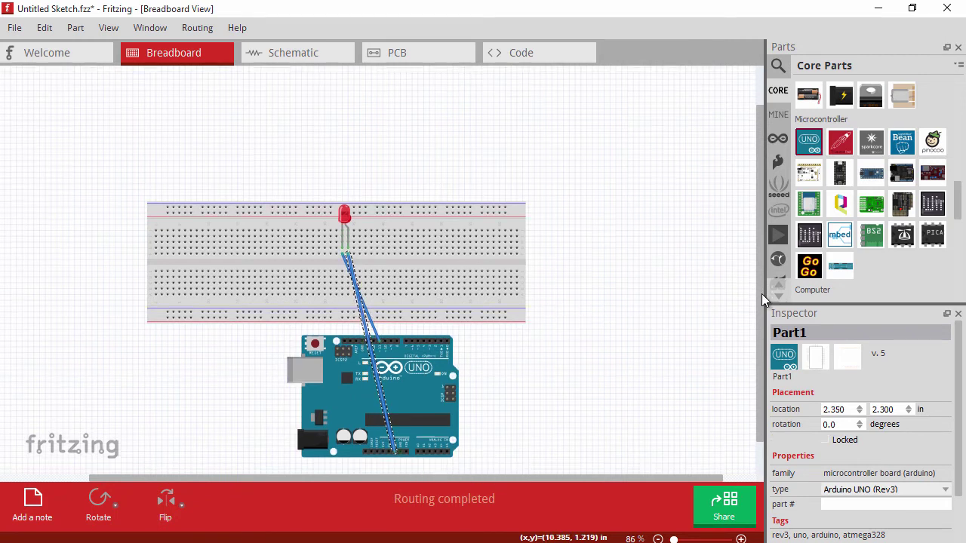
Inspect the LED–Arduino circuit in Schematic view, then switch to the PCB layout.
click(296, 55)
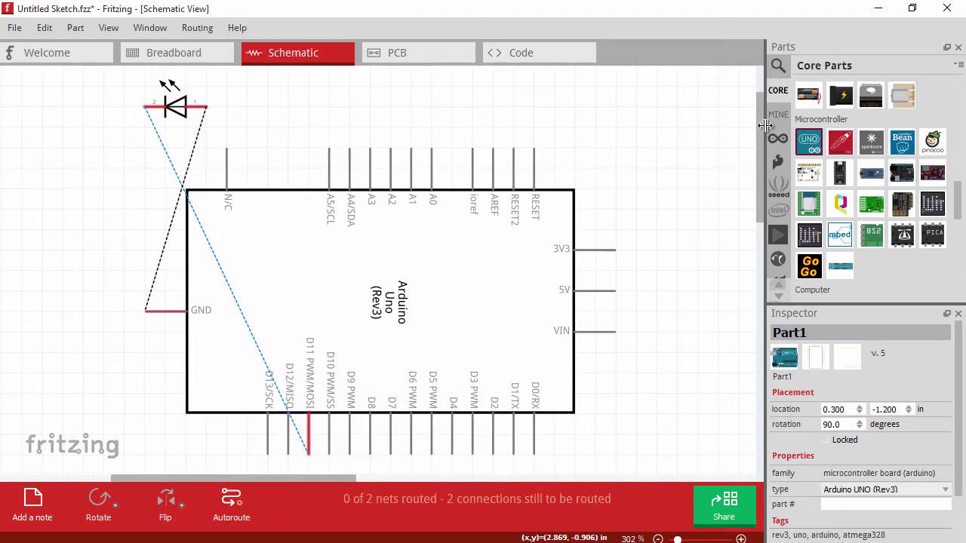
mouse_move(764, 126)
mouse_down()
mouse_move(762, 142)
mouse_move(761, 121)
mouse_up()
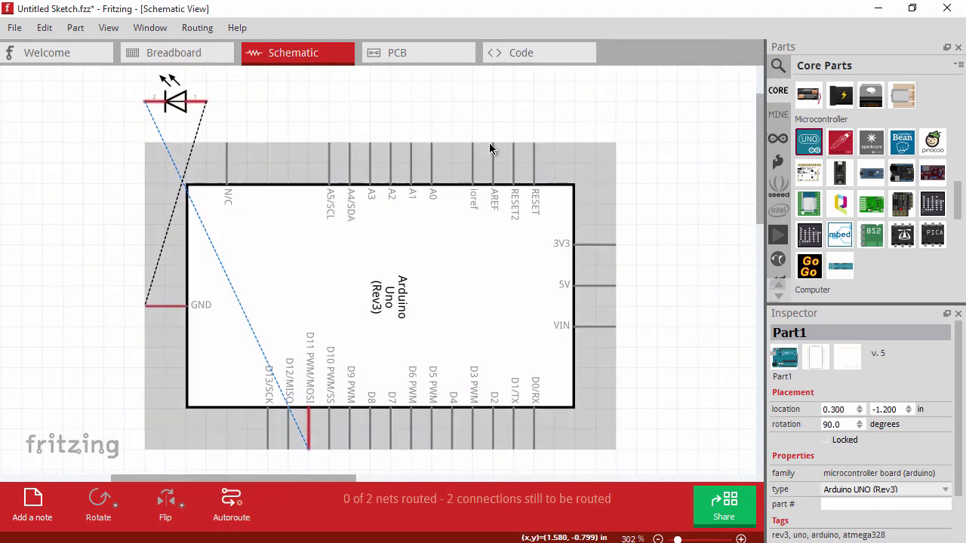
click(416, 55)
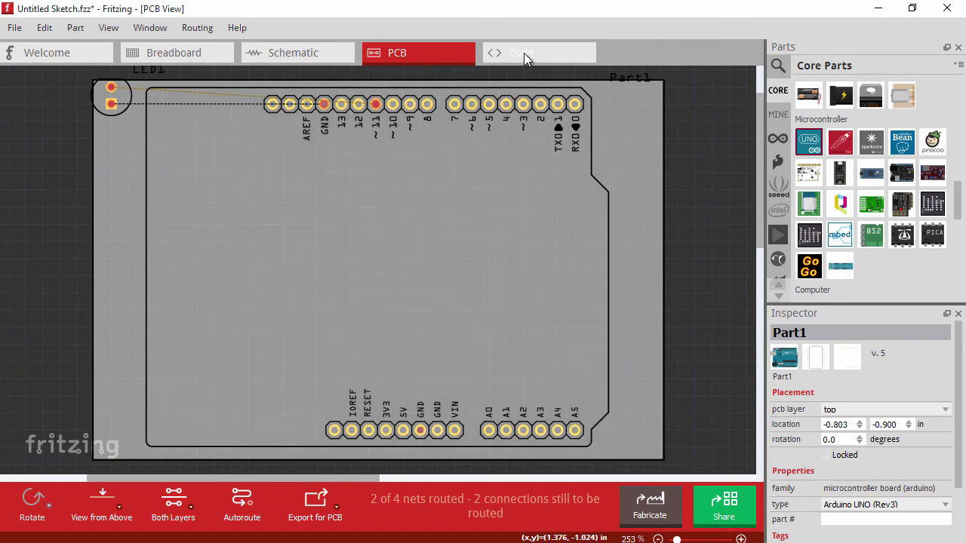
Show the Code tab and place the cursor in the empty Untitled Arduino UNO sketch.
click(526, 59)
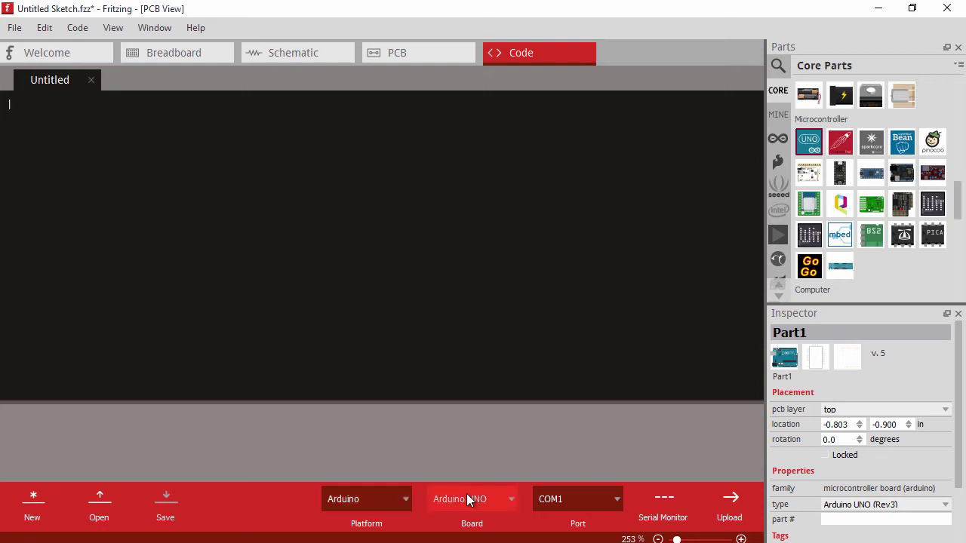
click(433, 194)
Back in Breadboard view, start a parts-bin Import to reach the Roaming\Fritzing\bins folder.
click(173, 51)
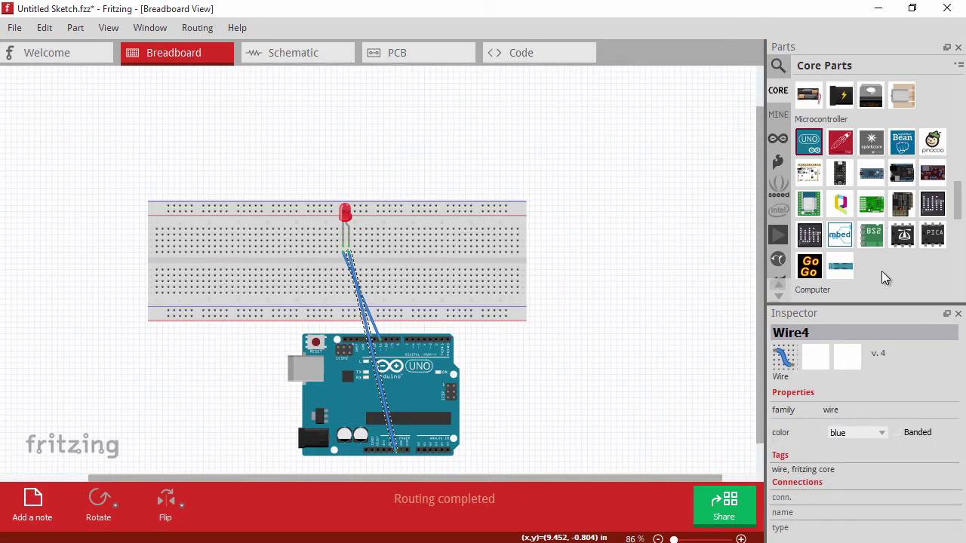
right_click(871, 271)
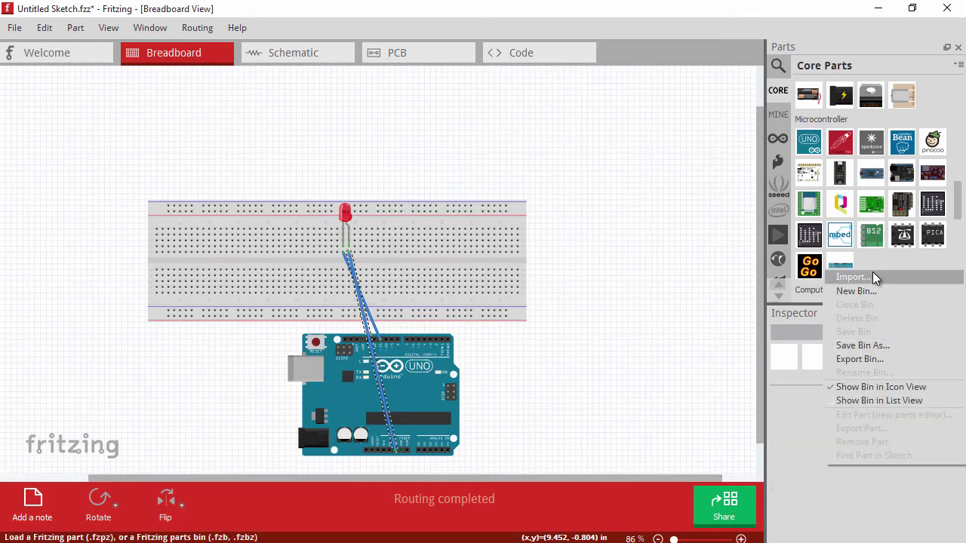
click(851, 276)
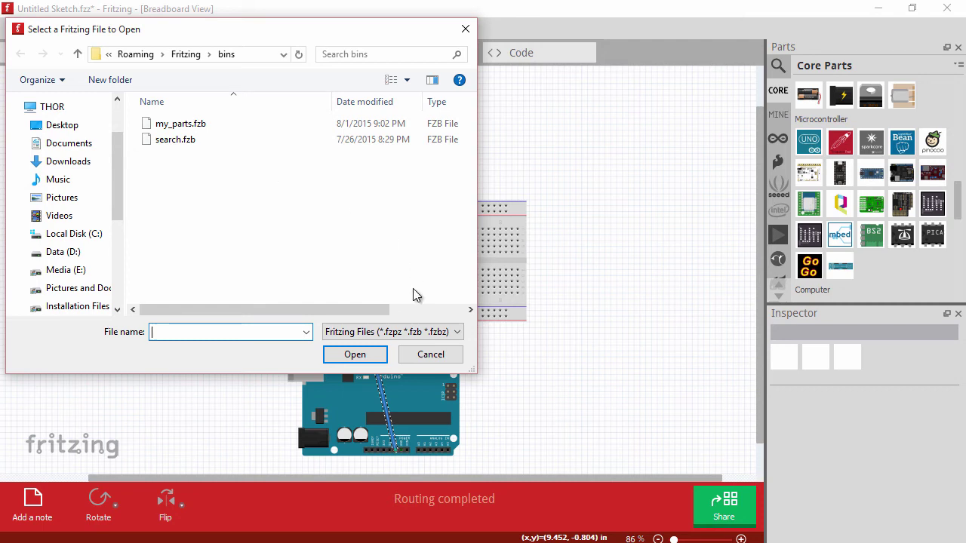
Cancel the import and quit Fritzing without saving the sketch.
click(430, 354)
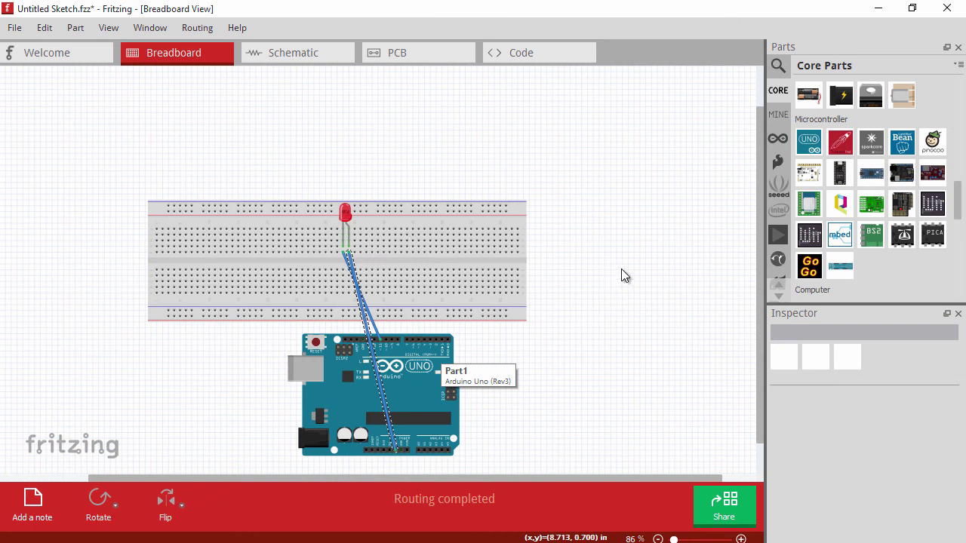
click(947, 8)
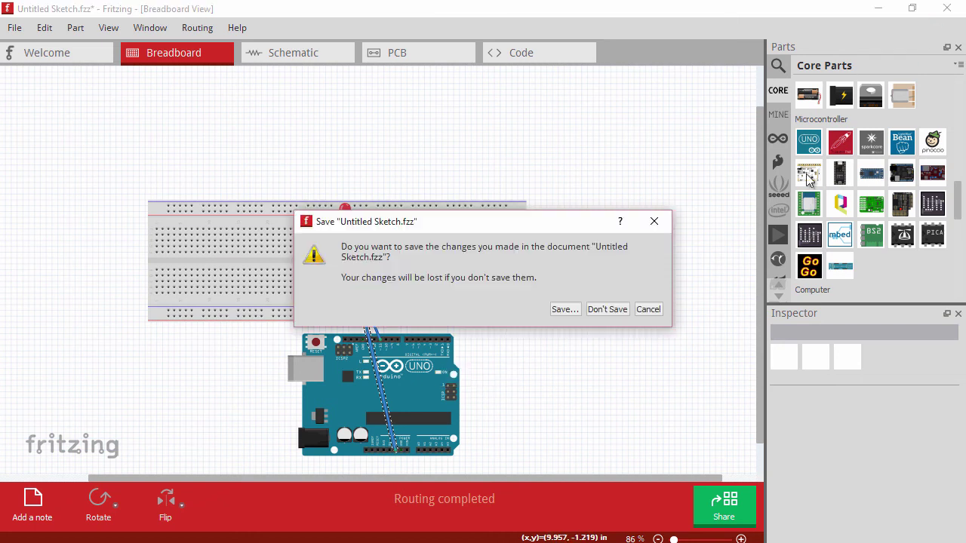
click(607, 310)
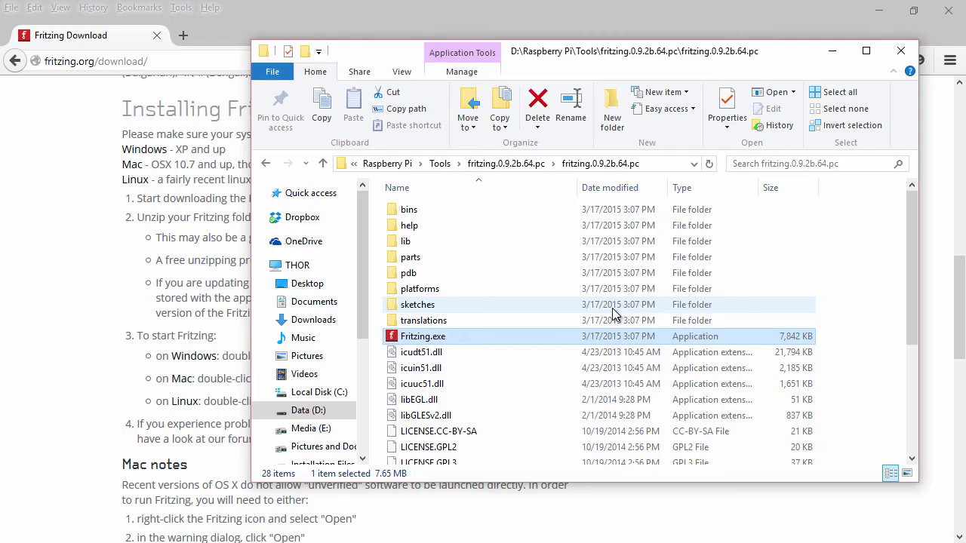